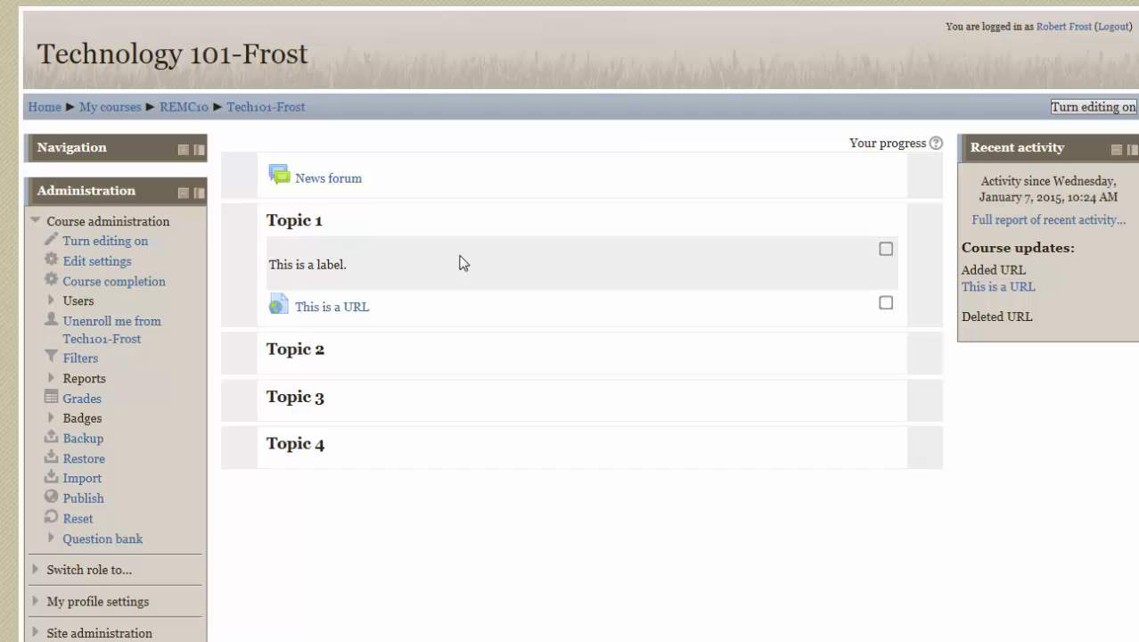
# - Review the course's guest access settings with the password unmasked, and leave the settings without saving
pyautogui.click(95, 262)
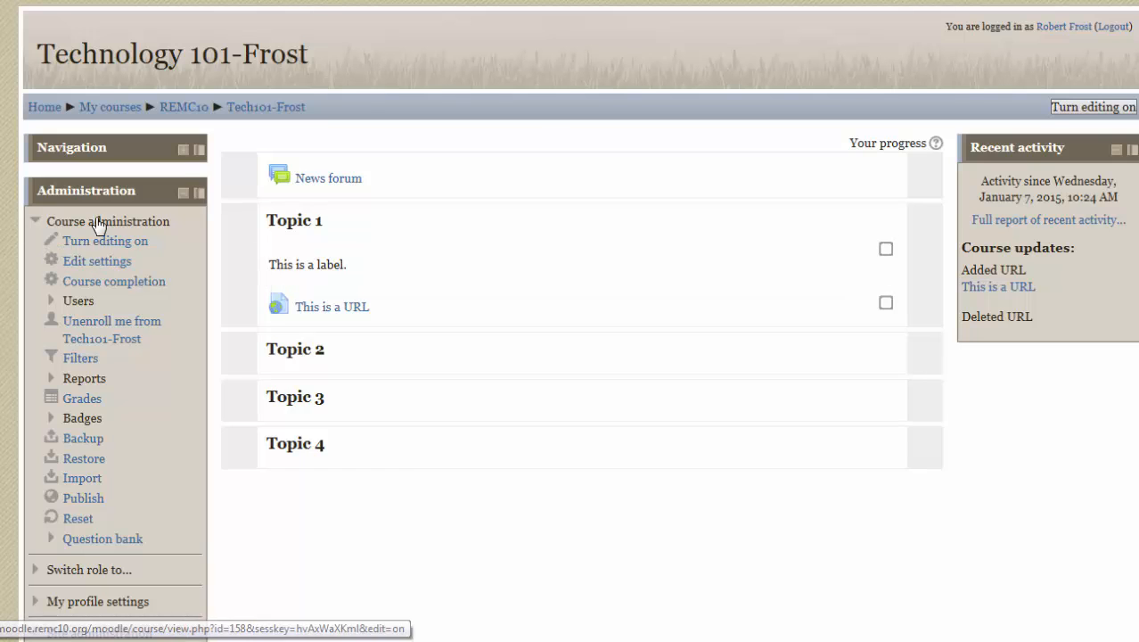
pyautogui.scroll(-7, 526, 409)
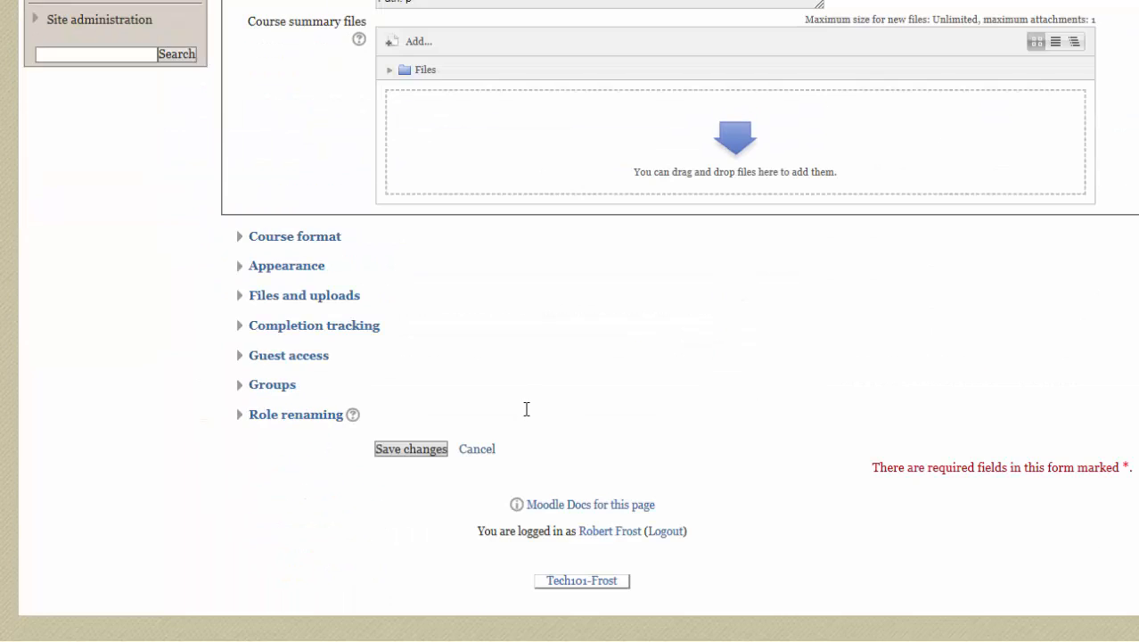
pyautogui.click(294, 358)
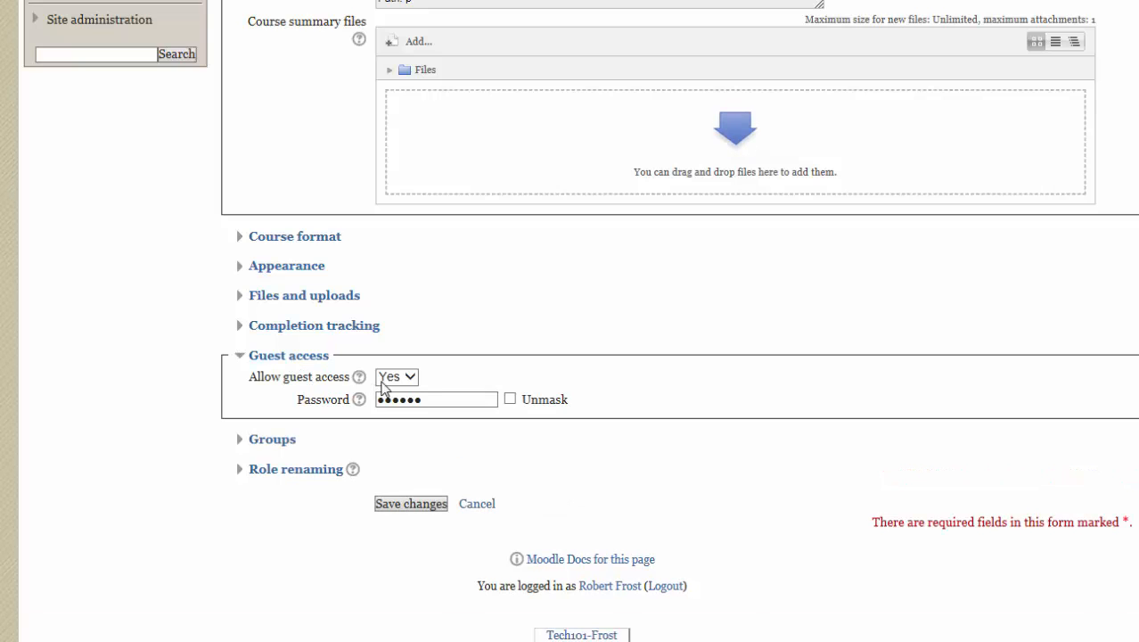
pyautogui.click(510, 399)
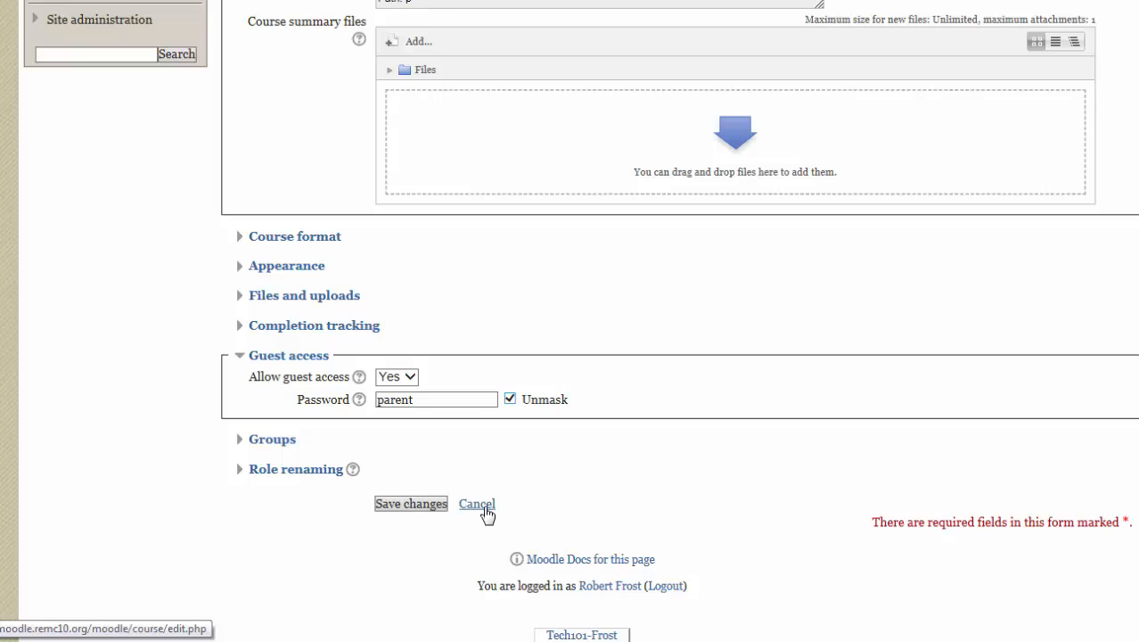
pyautogui.click(476, 505)
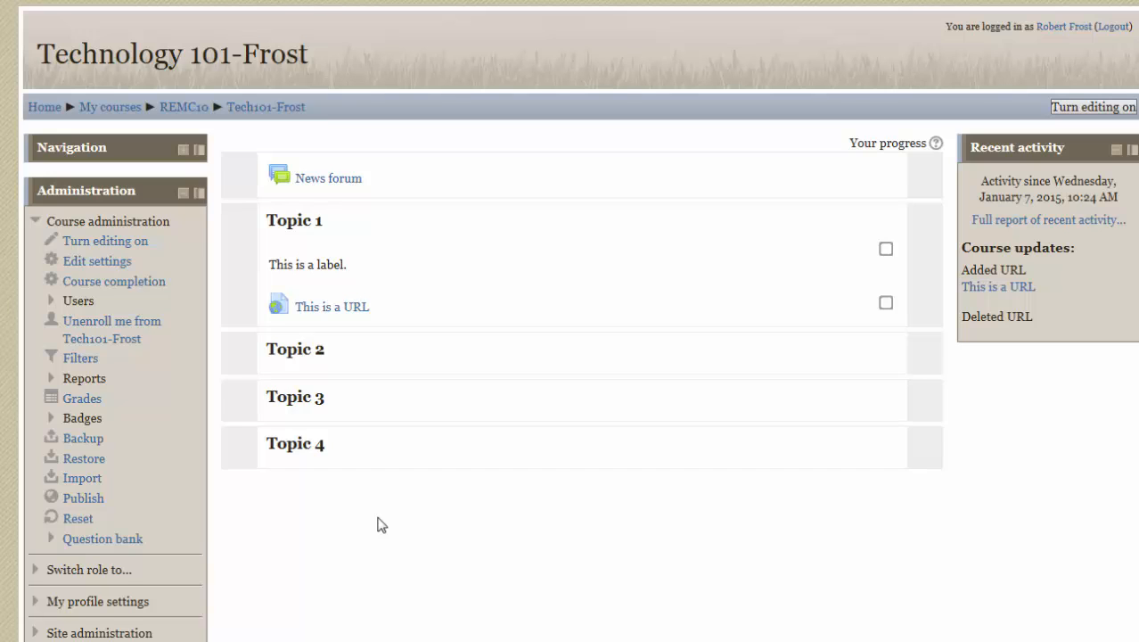
# - Open the form for adding a new user account in the site administration
pyautogui.scroll(-1, 379, 542)
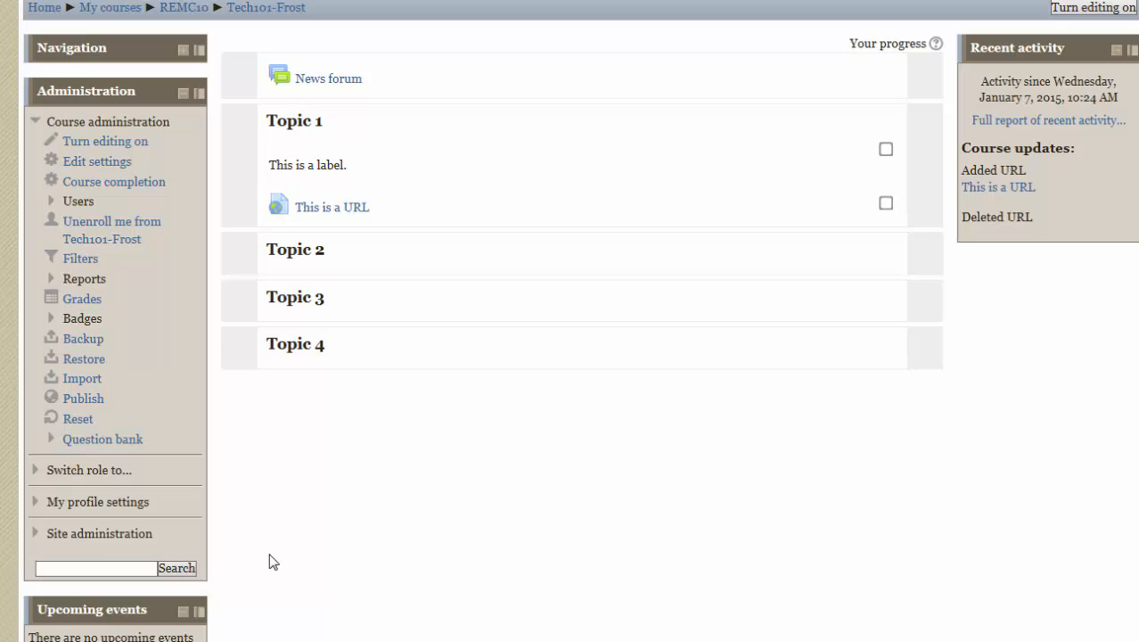
pyautogui.scroll(-1, 256, 540)
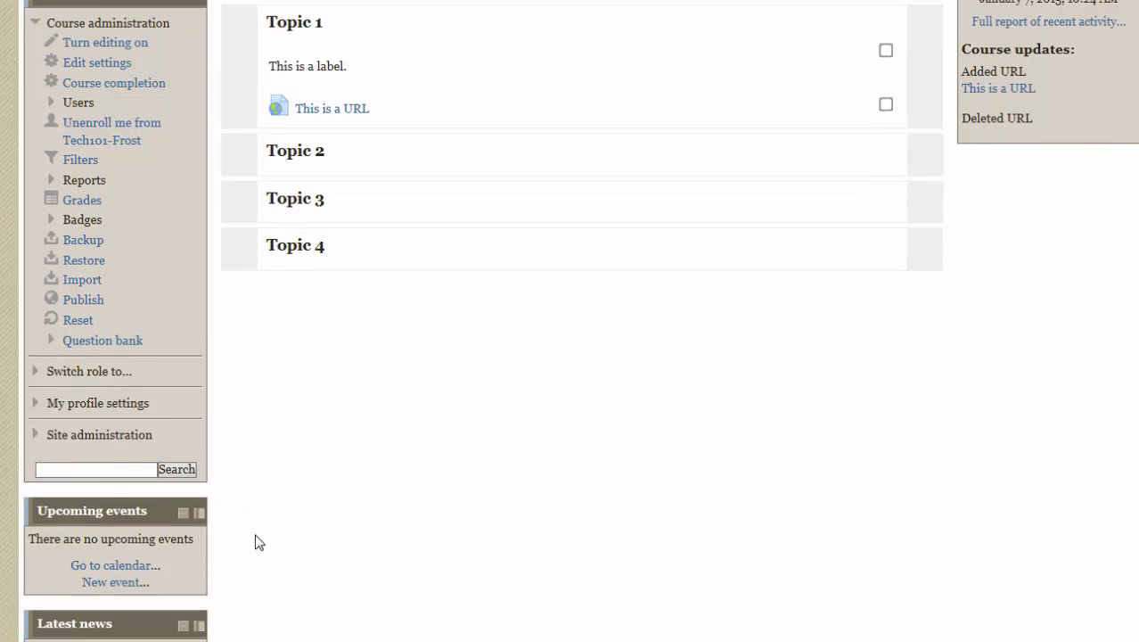
pyautogui.click(35, 436)
pyautogui.scroll(-1, 288, 505)
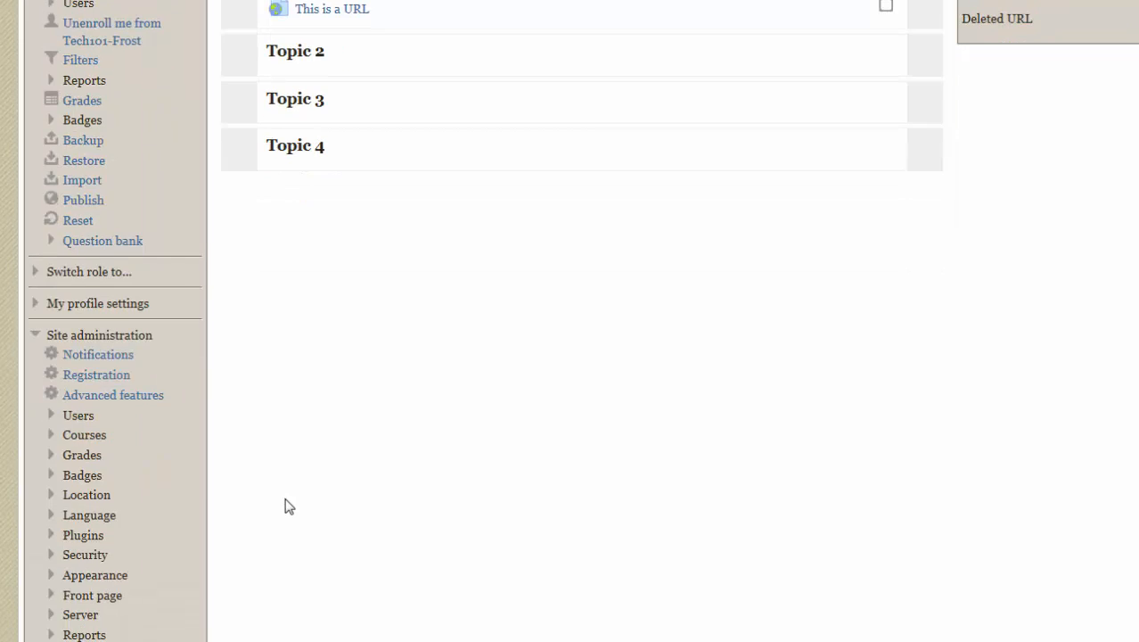
pyautogui.click(78, 417)
pyautogui.click(109, 436)
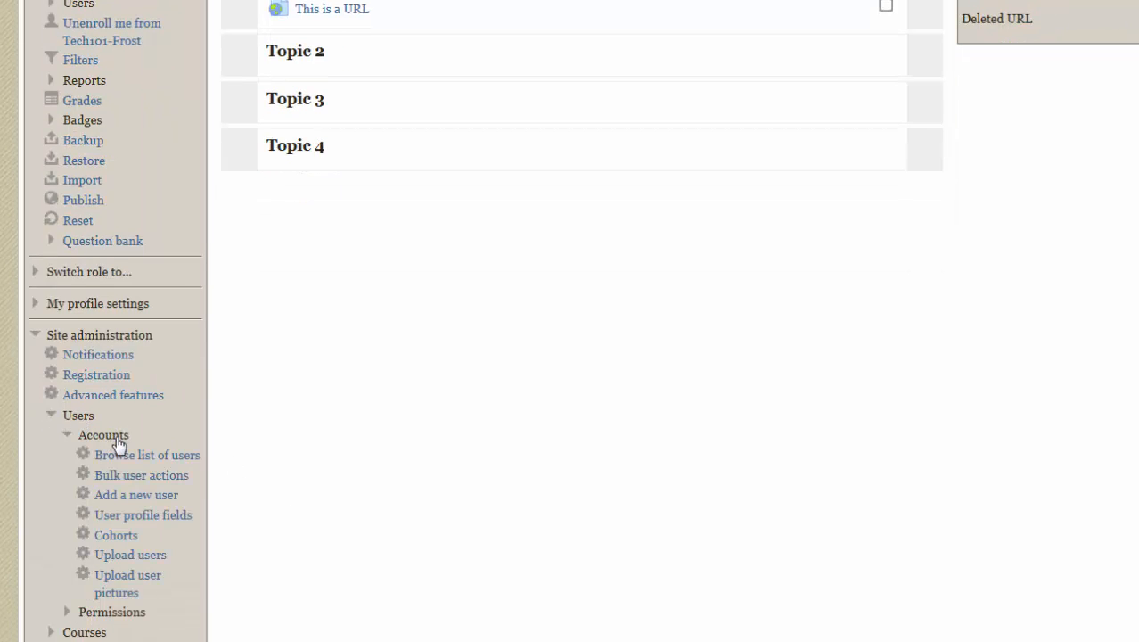
pyautogui.click(167, 499)
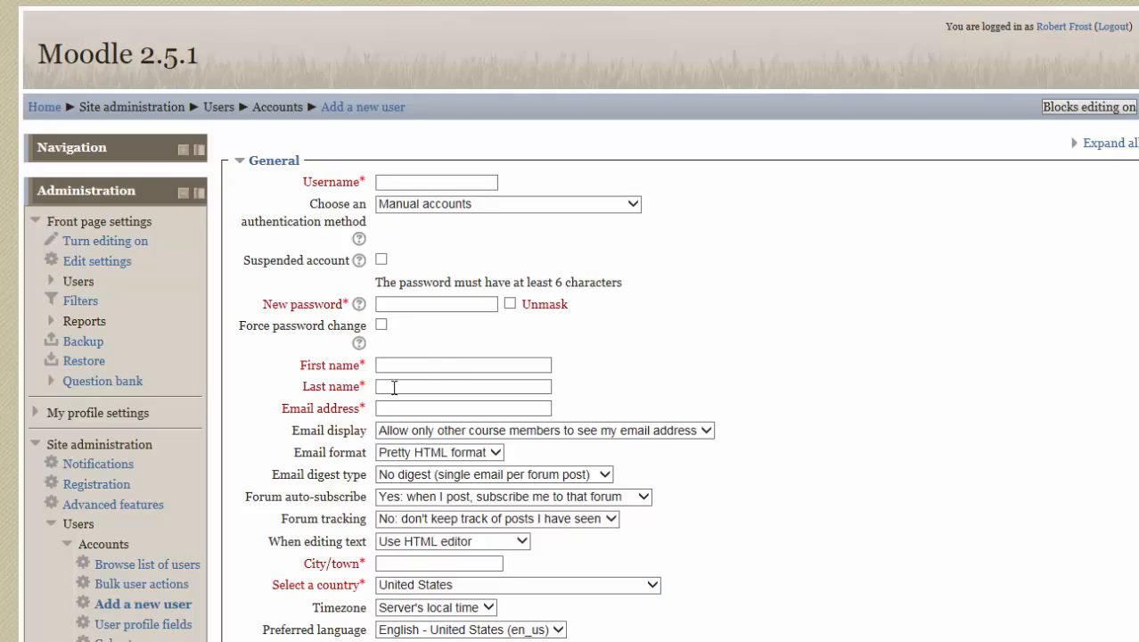
# - Examine the fields of the new user form and return to the Technology 101 course page without creating an account
pyautogui.scroll(-3, 443, 370)
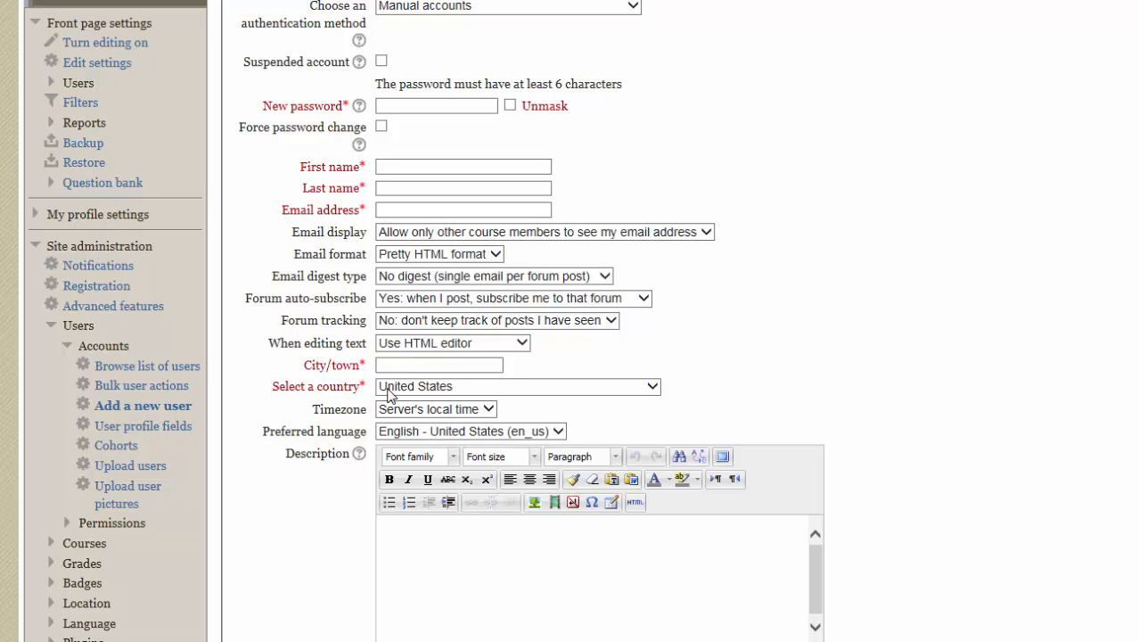
pyautogui.scroll(-3, 495, 495)
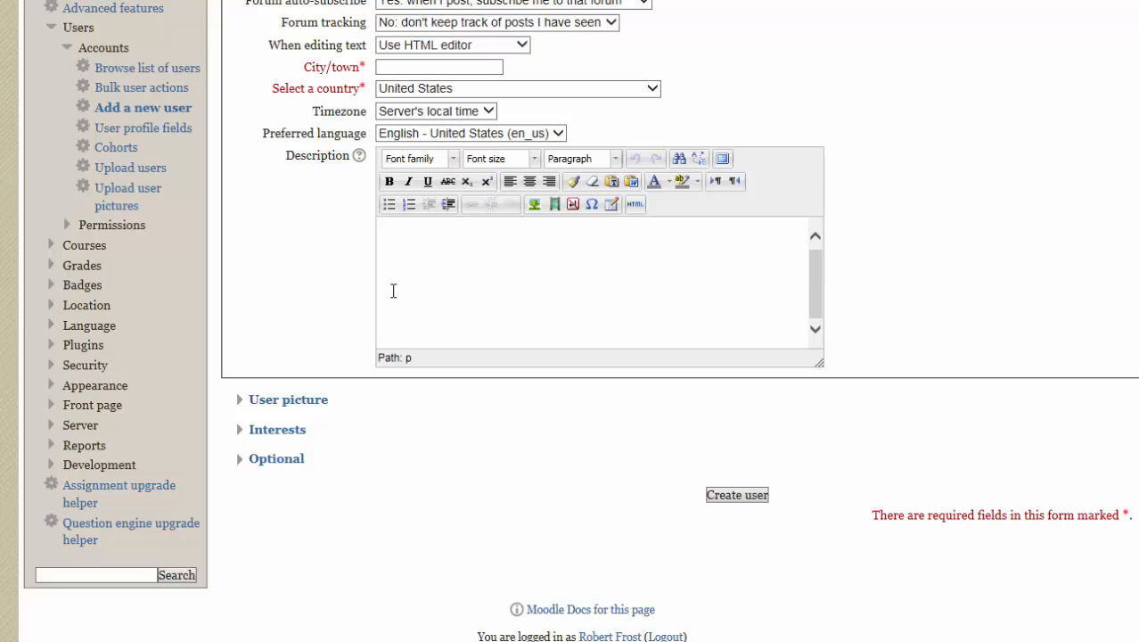
pyautogui.scroll(5, 393, 291)
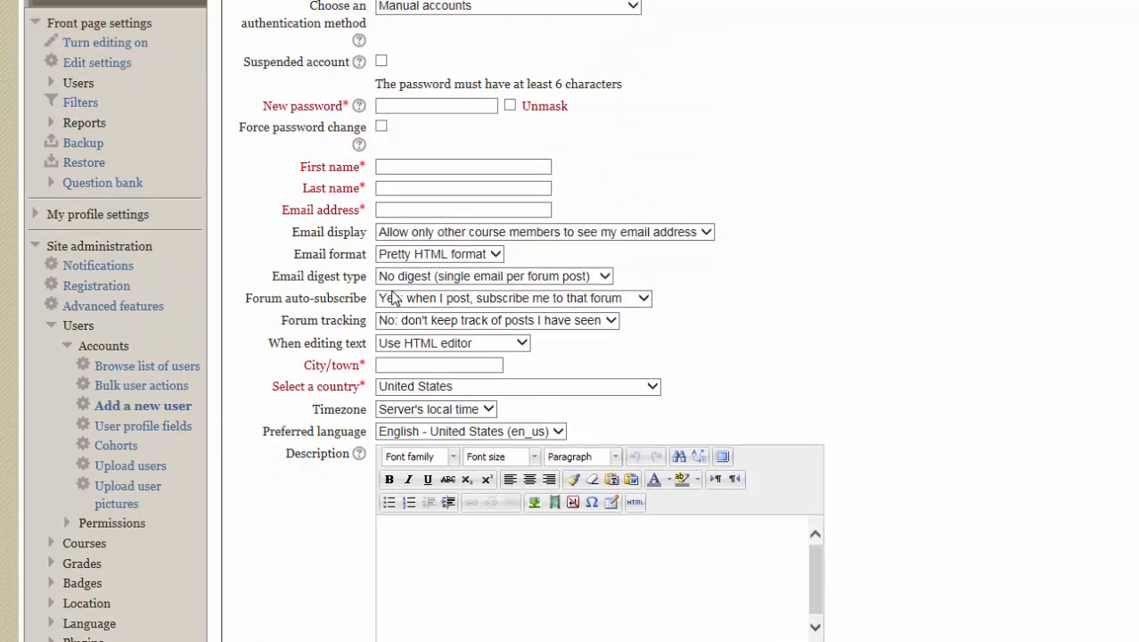
pyautogui.scroll(-3, 393, 294)
pyautogui.scroll(5, 393, 294)
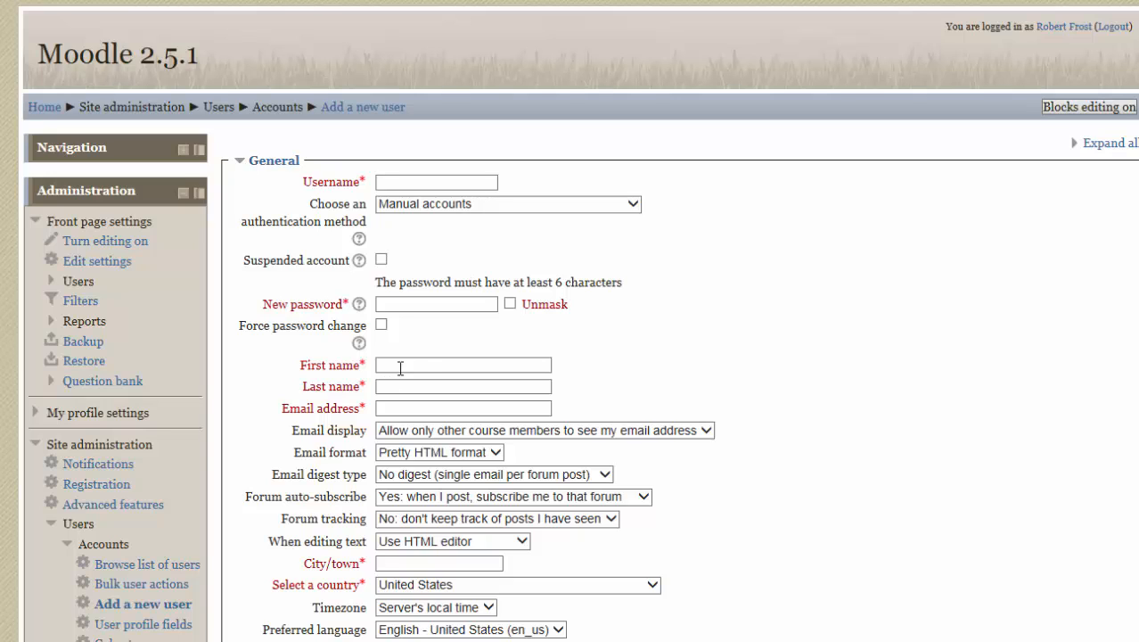
pyautogui.click(83, 527)
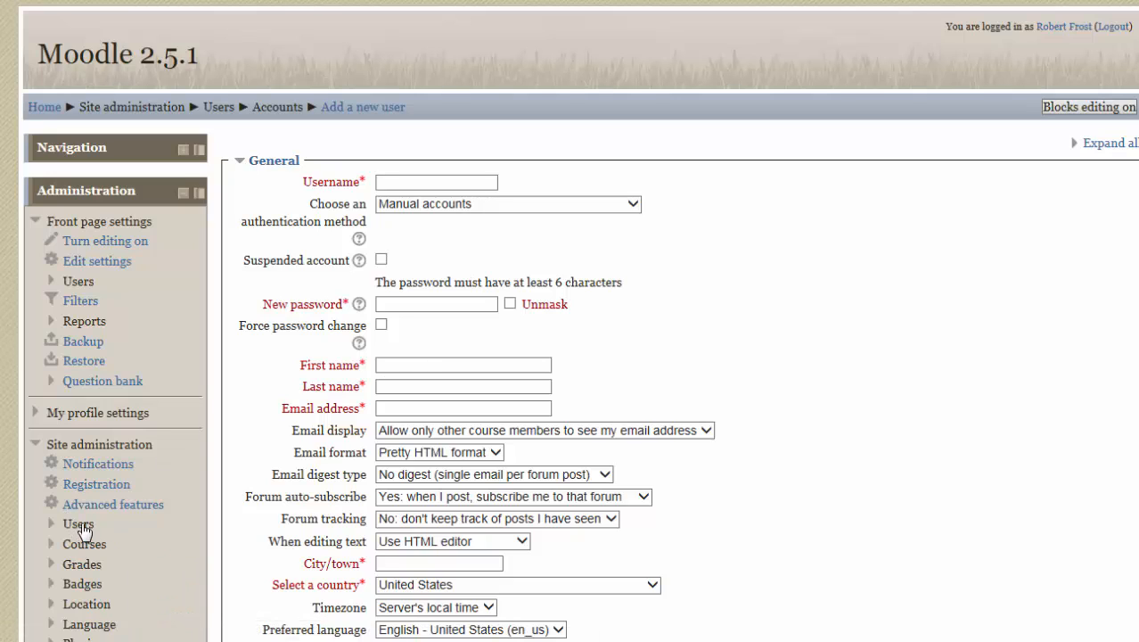
pyautogui.click(60, 444)
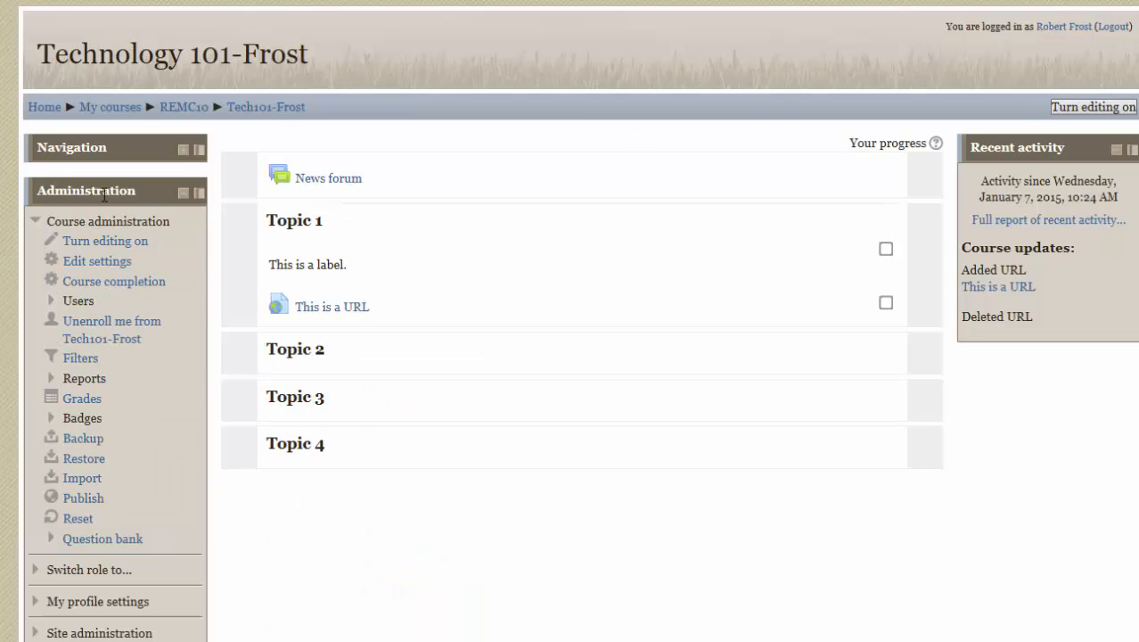
# - From the course's enrolled users page, search the site's users by a last name and enroll the ninth result as Student
pyautogui.click(81, 303)
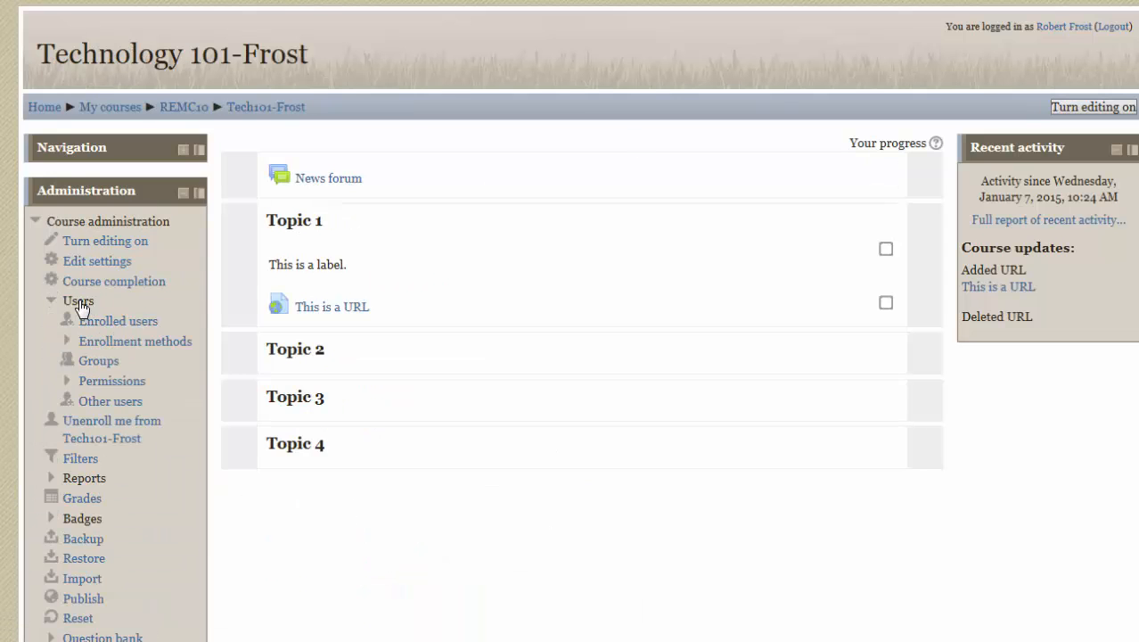
pyautogui.click(134, 328)
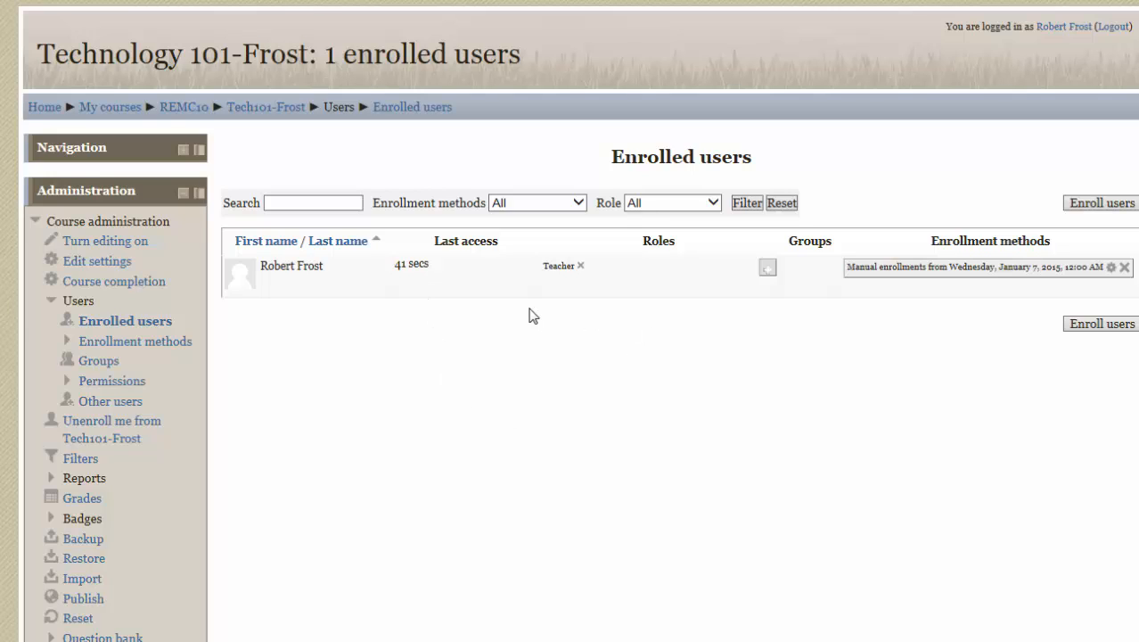
pyautogui.click(1107, 326)
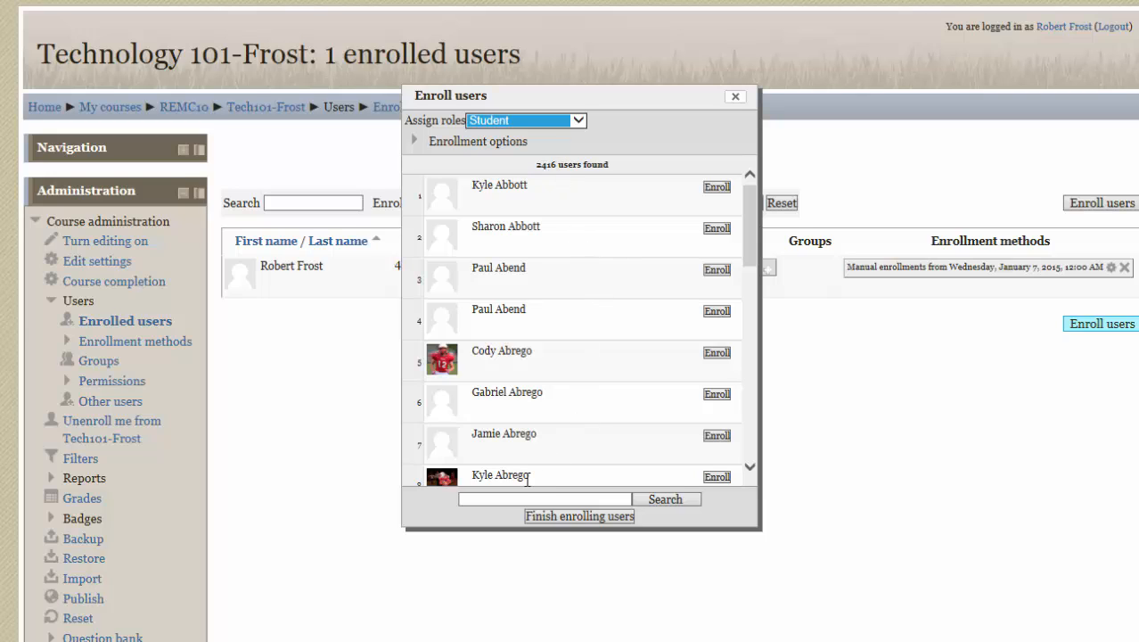
pyautogui.click(505, 497)
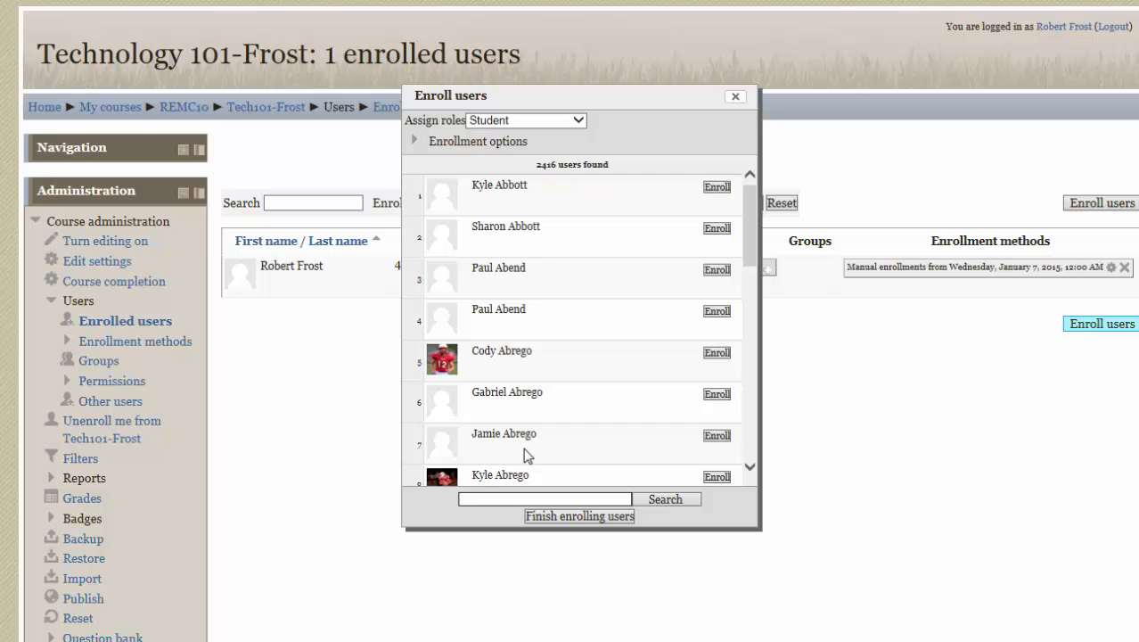
pyautogui.write('smith')
pyautogui.click(655, 501)
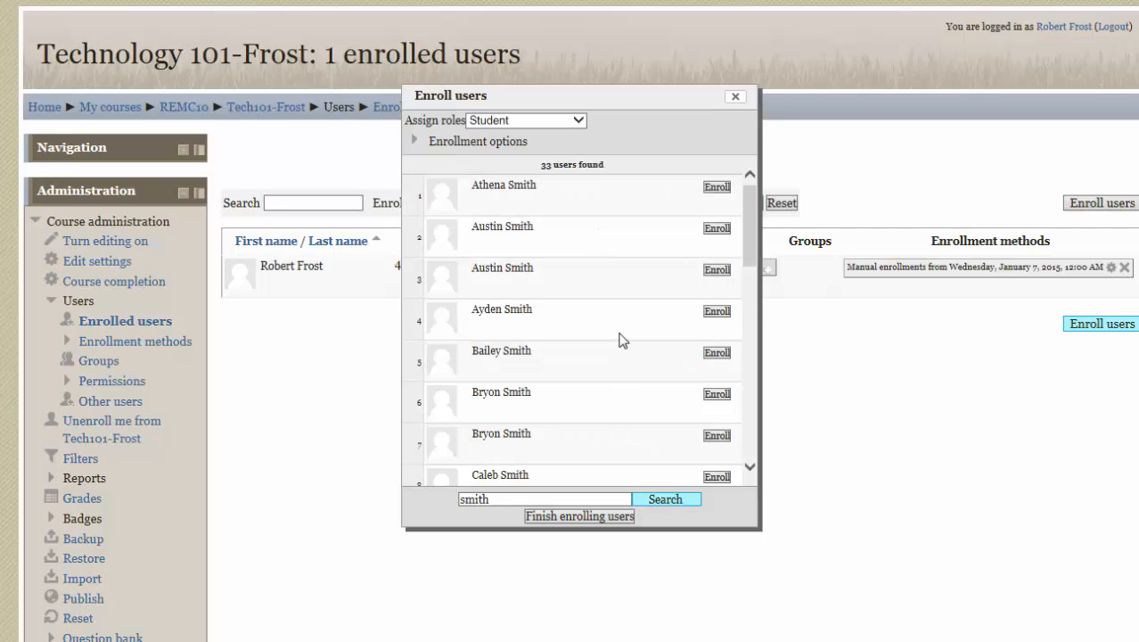
pyautogui.moveTo(753, 232); pyautogui.dragTo(755, 323)
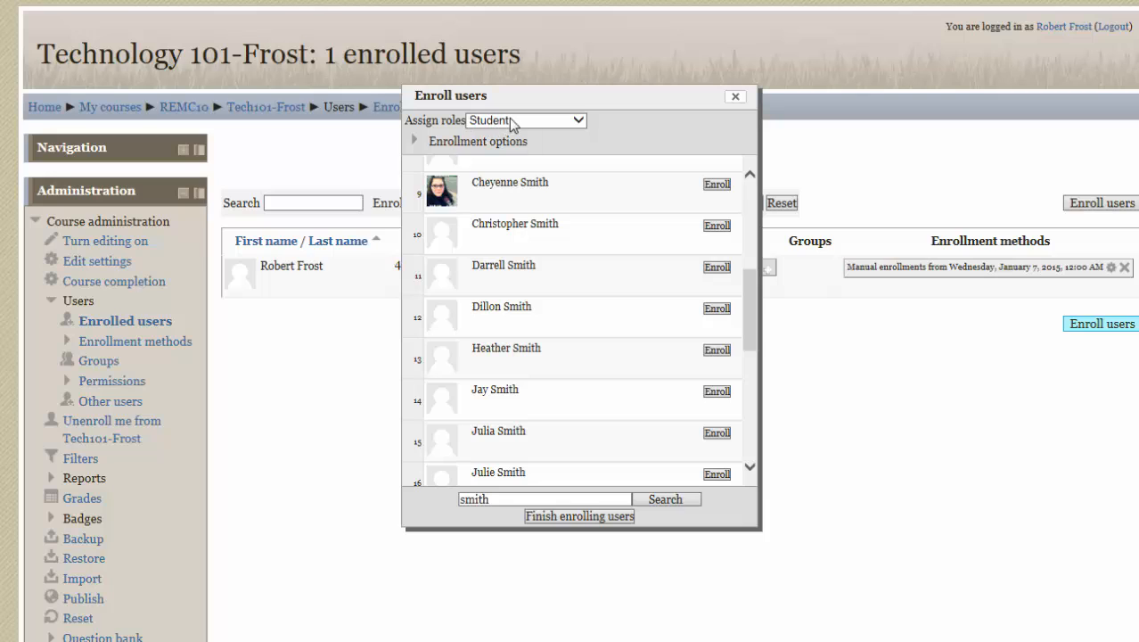
pyautogui.click(720, 188)
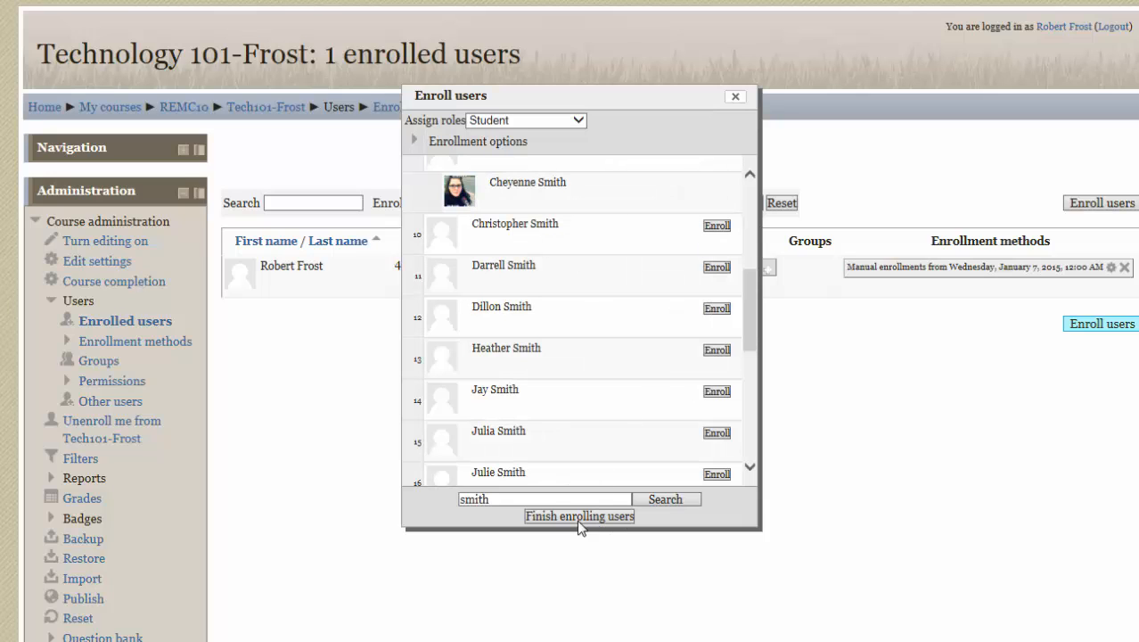
# - Search by a second last name, enroll the ninth result as Student, and finish enrolling users
pyautogui.moveTo(525, 498); pyautogui.dragTo(421, 501)
pyautogui.write('jones')
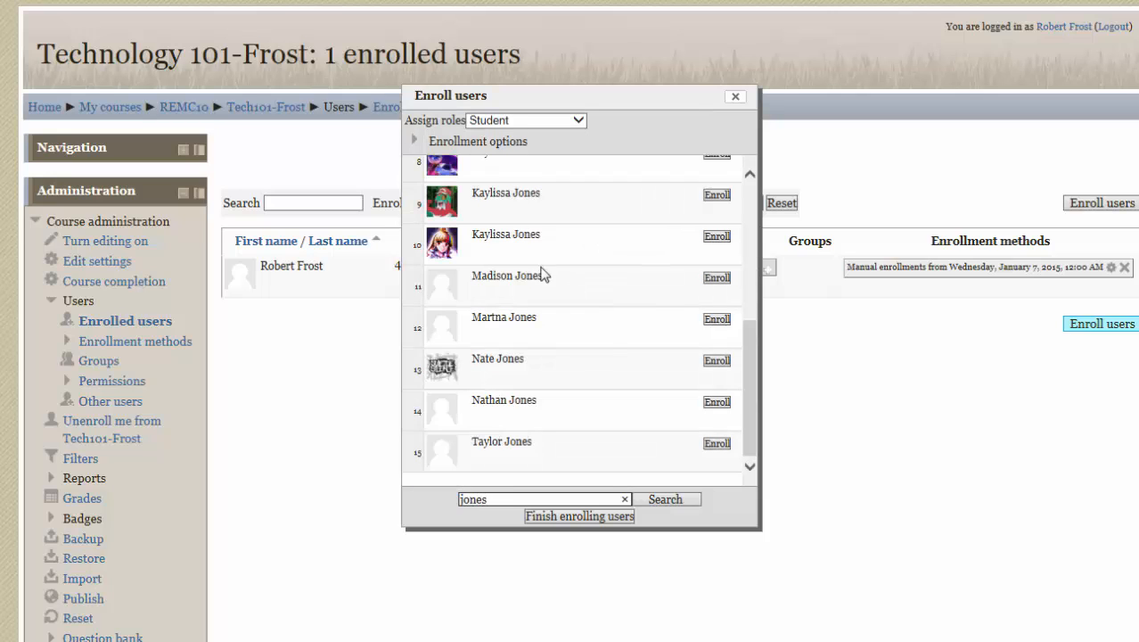
pyautogui.click(717, 195)
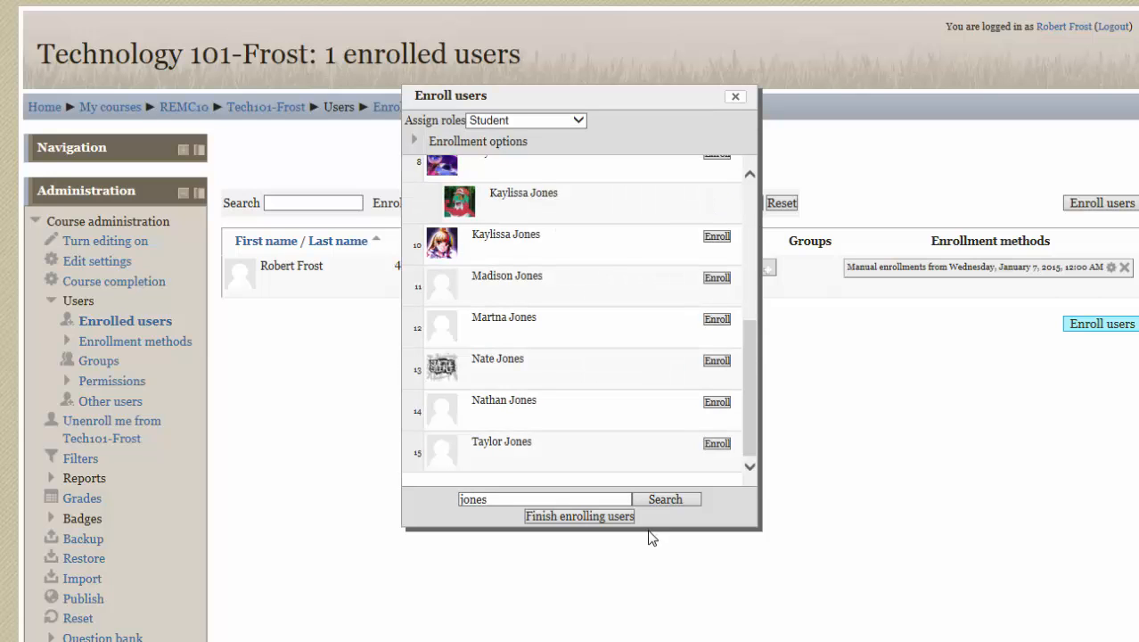
pyautogui.click(576, 516)
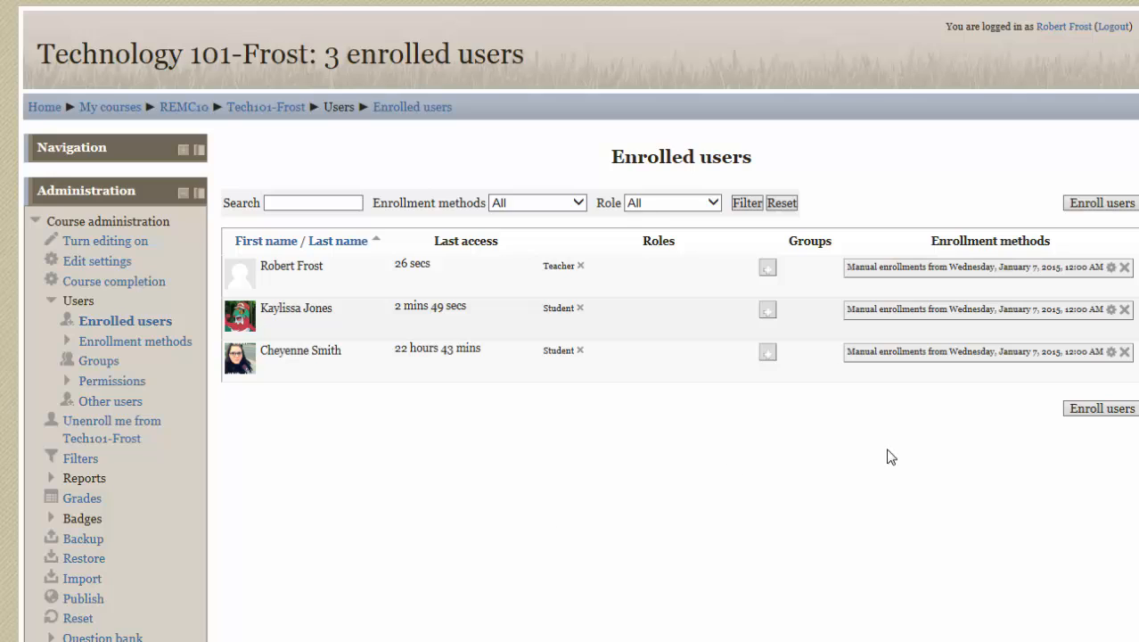
# - Unenroll the last-listed student, and remove the remaining student's role before unenrolling that account too
pyautogui.click(1125, 354)
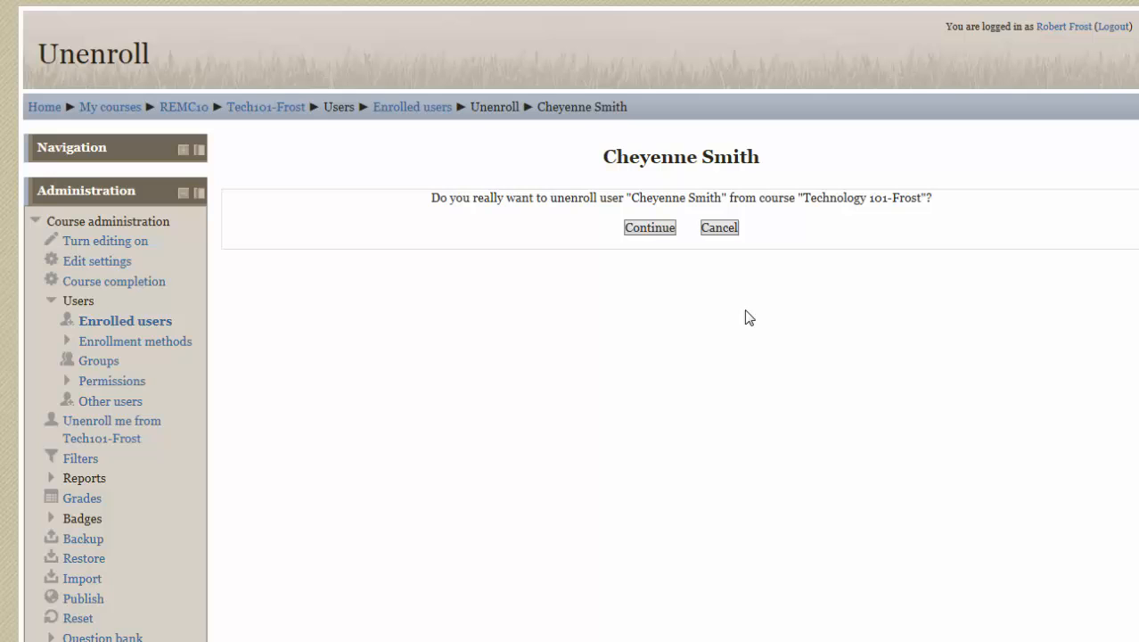
pyautogui.click(653, 230)
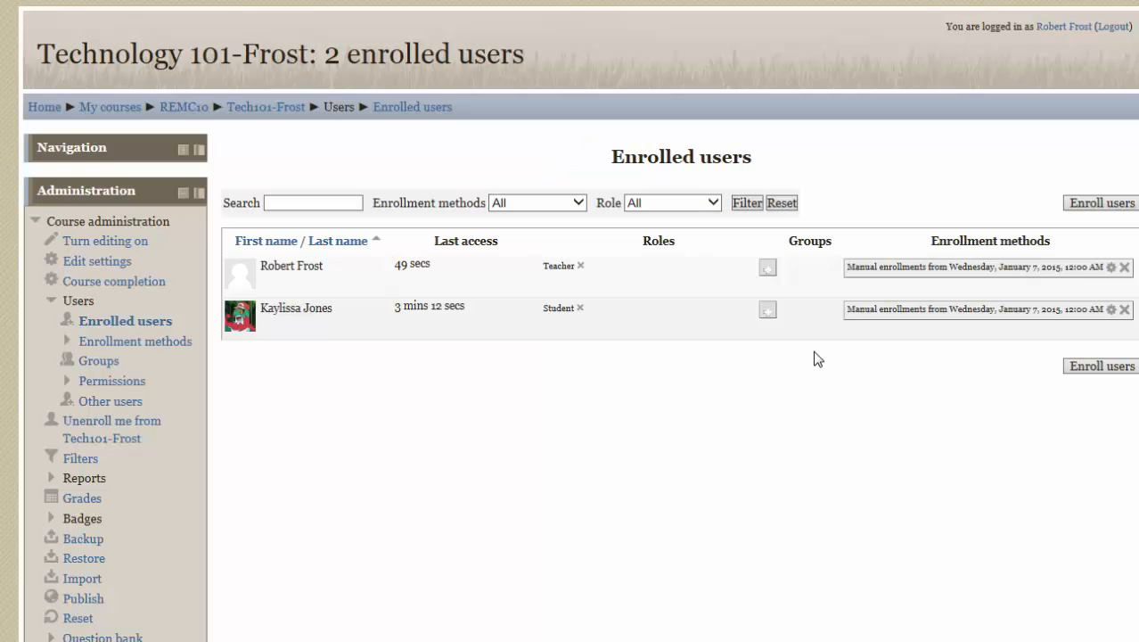
pyautogui.click(578, 307)
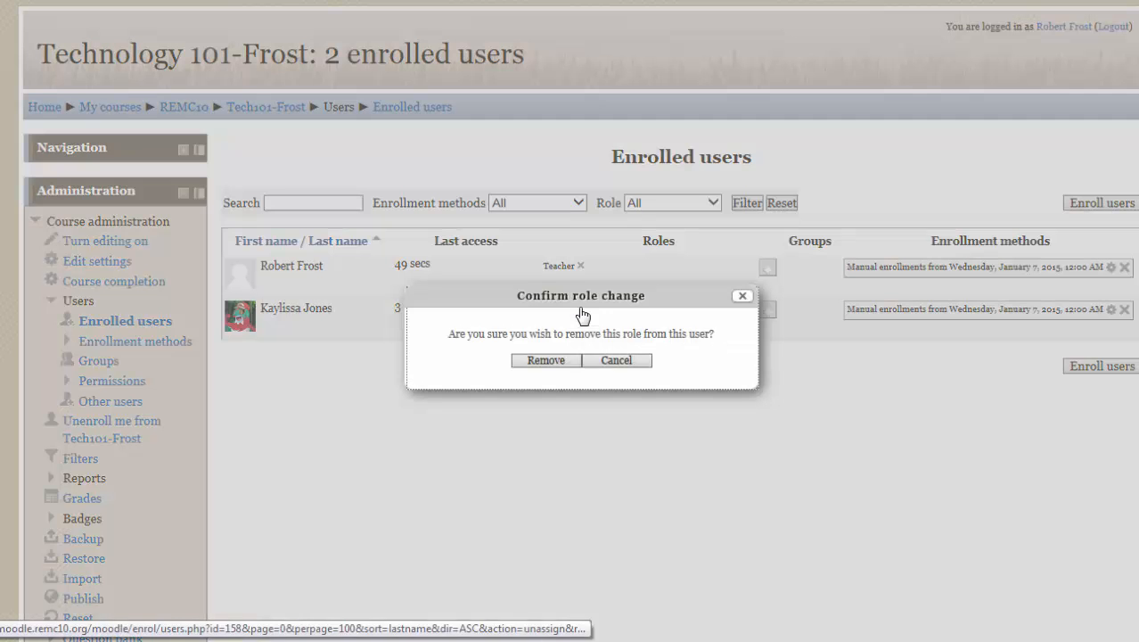
pyautogui.click(550, 360)
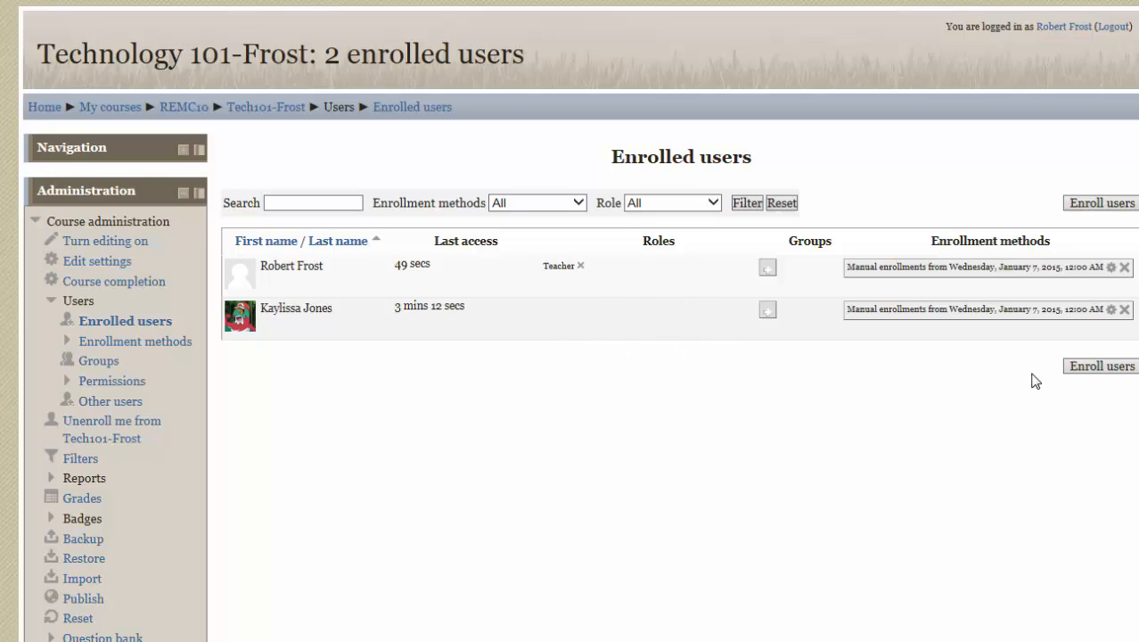
pyautogui.click(1124, 310)
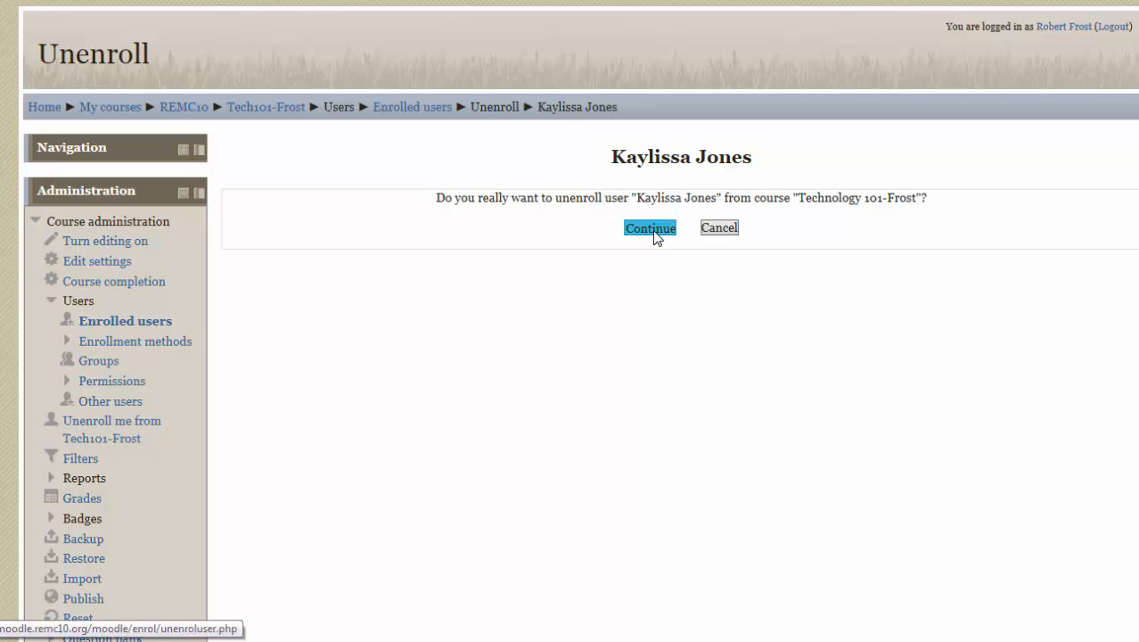
pyautogui.click(653, 230)
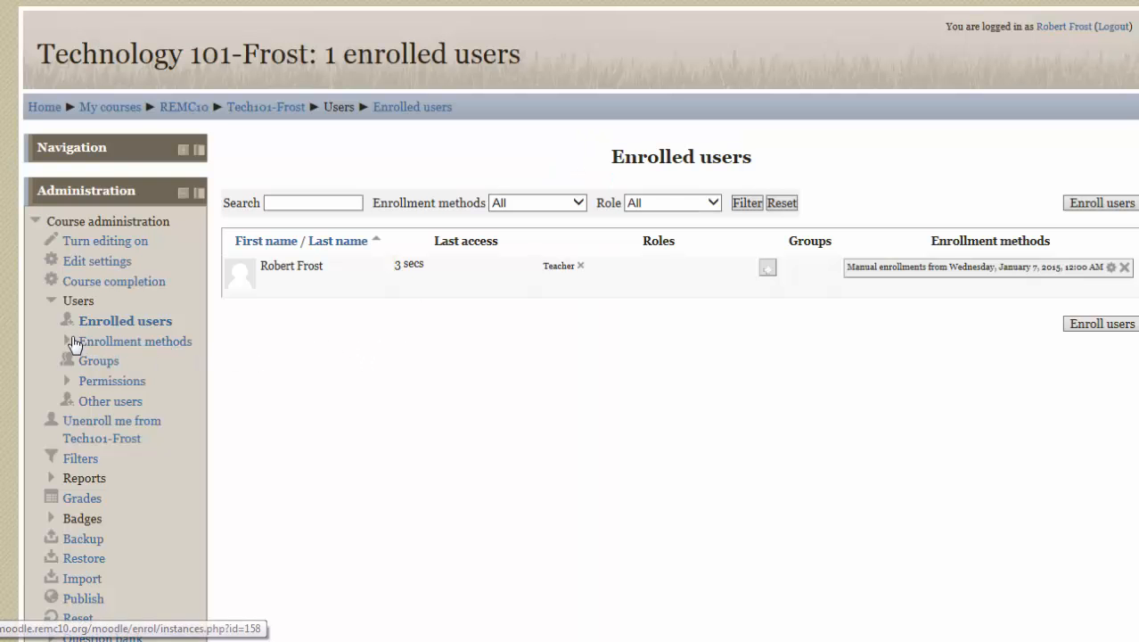
# - Enable the Self enrollment (Student) method for the course and open its settings
pyautogui.click(145, 348)
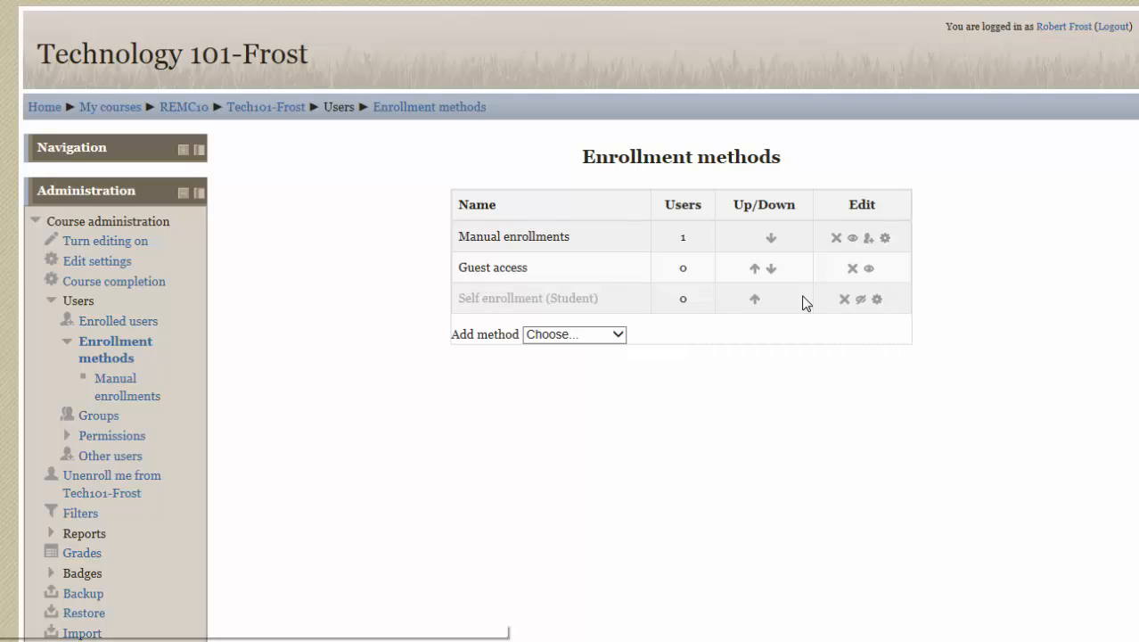
pyautogui.click(861, 300)
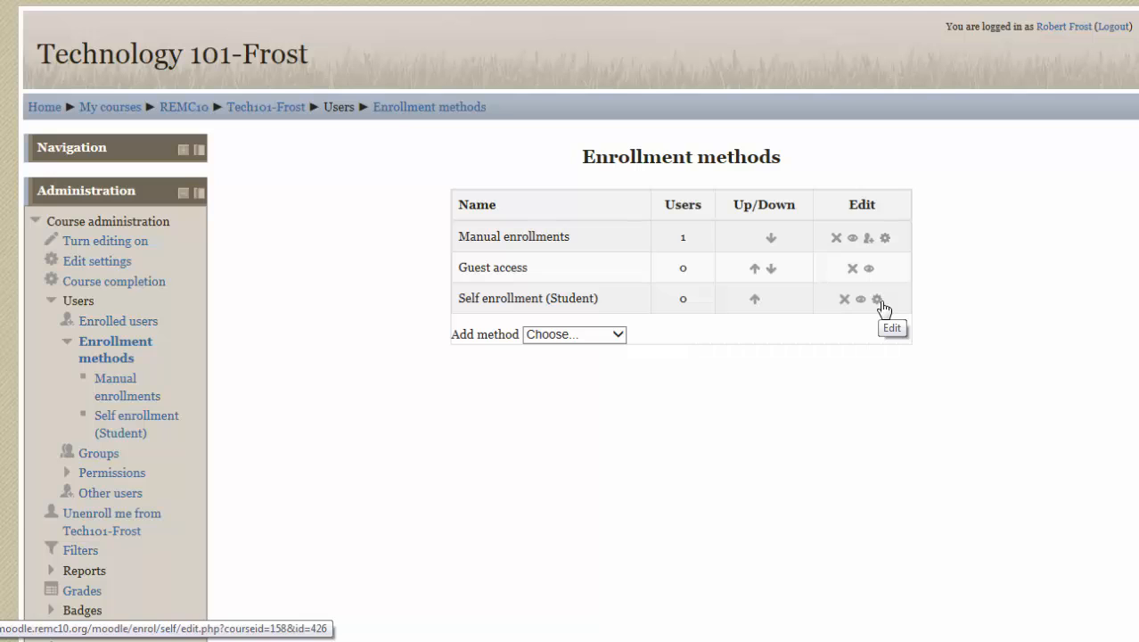
pyautogui.click(880, 303)
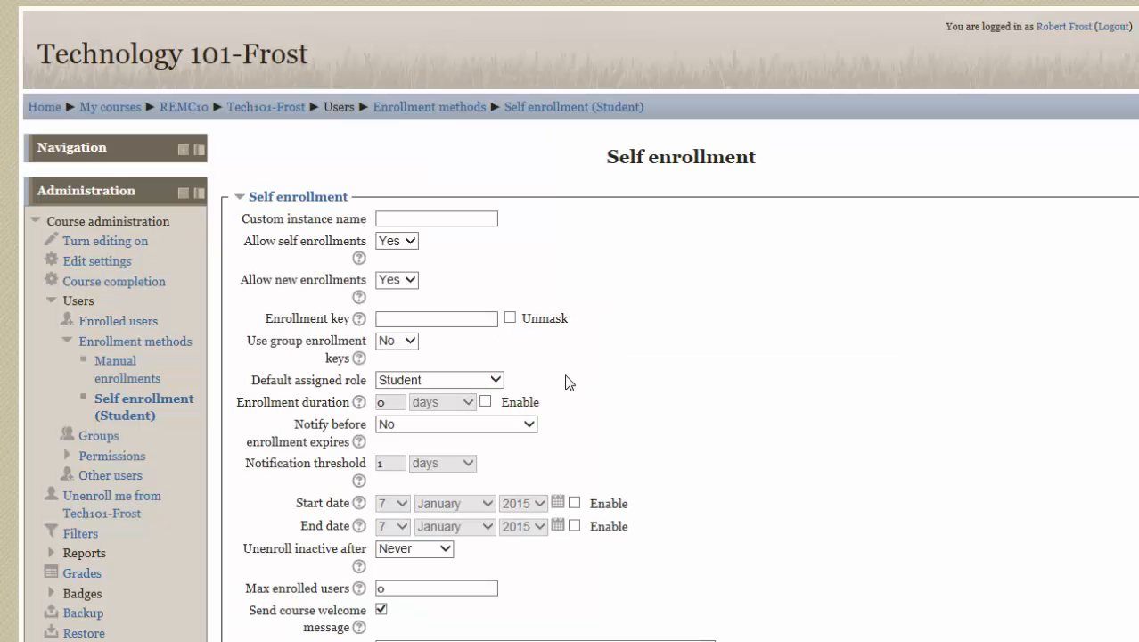
# - Enter an enrollment key for self enrollment, unmask it, and keep the use of group enrollment keys at No
pyautogui.click(415, 320)
pyautogui.write('••')
pyautogui.write('y')
pyautogui.click(509, 318)
pyautogui.click(411, 344)
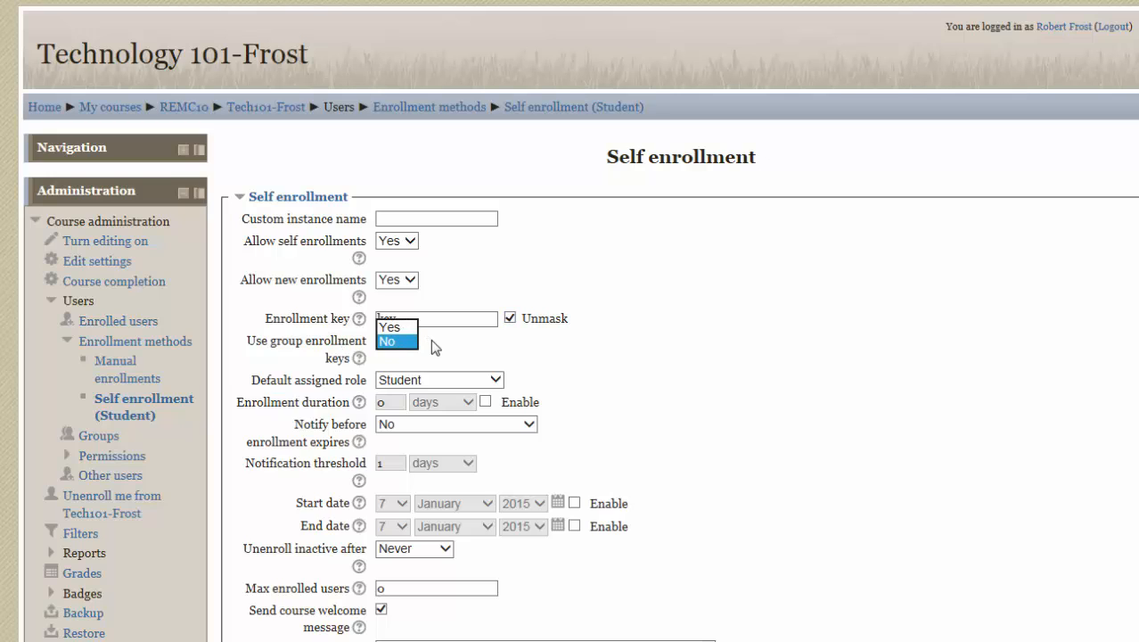
pyautogui.click(432, 339)
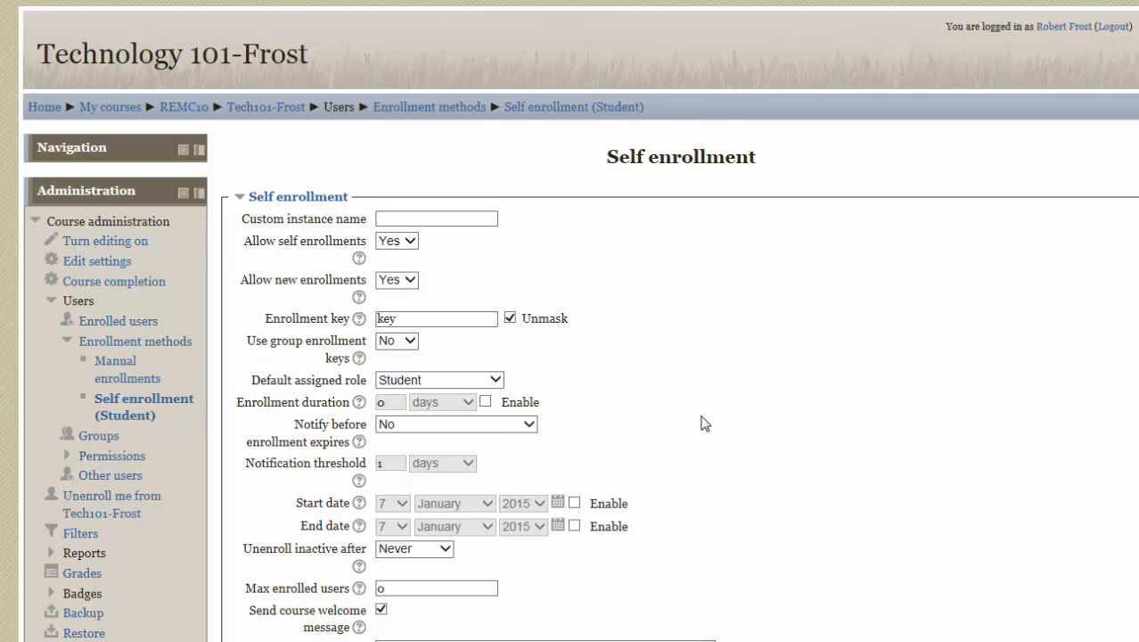
# - Check the periods available for unenrolling inactive users, leaving the setting at Never
pyautogui.scroll(-1, 700, 420)
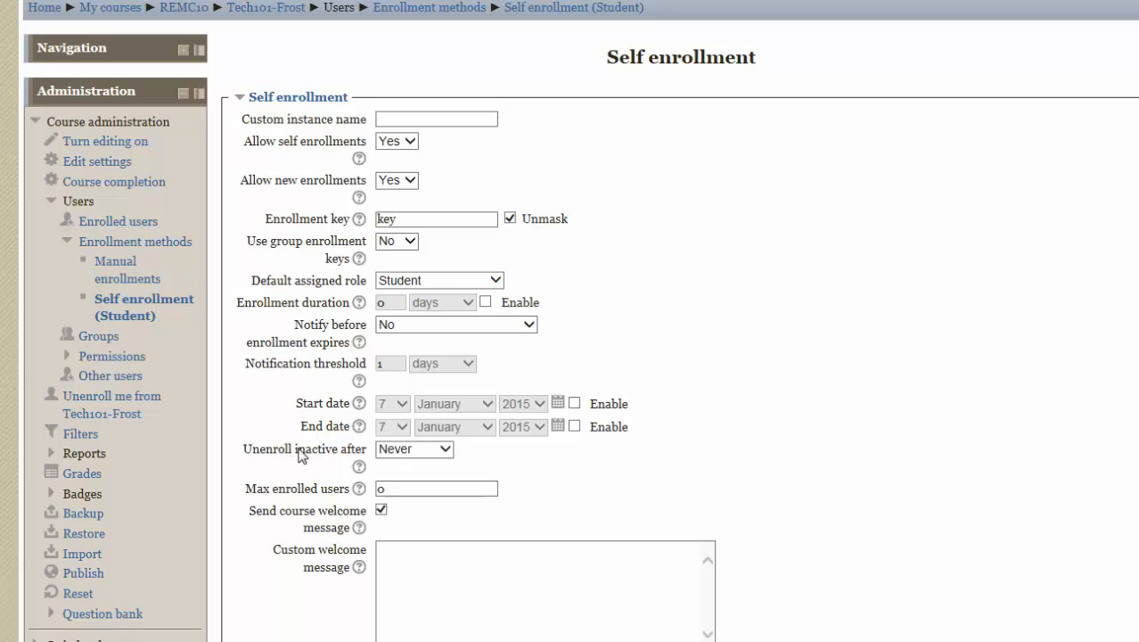
pyautogui.click(443, 449)
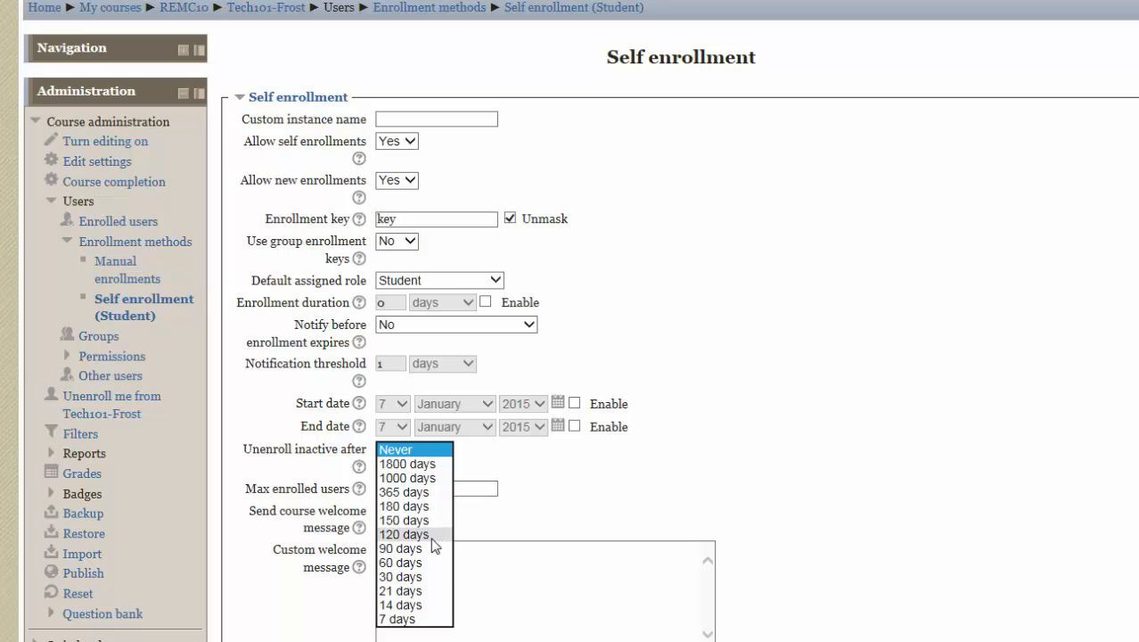
pyautogui.click(565, 478)
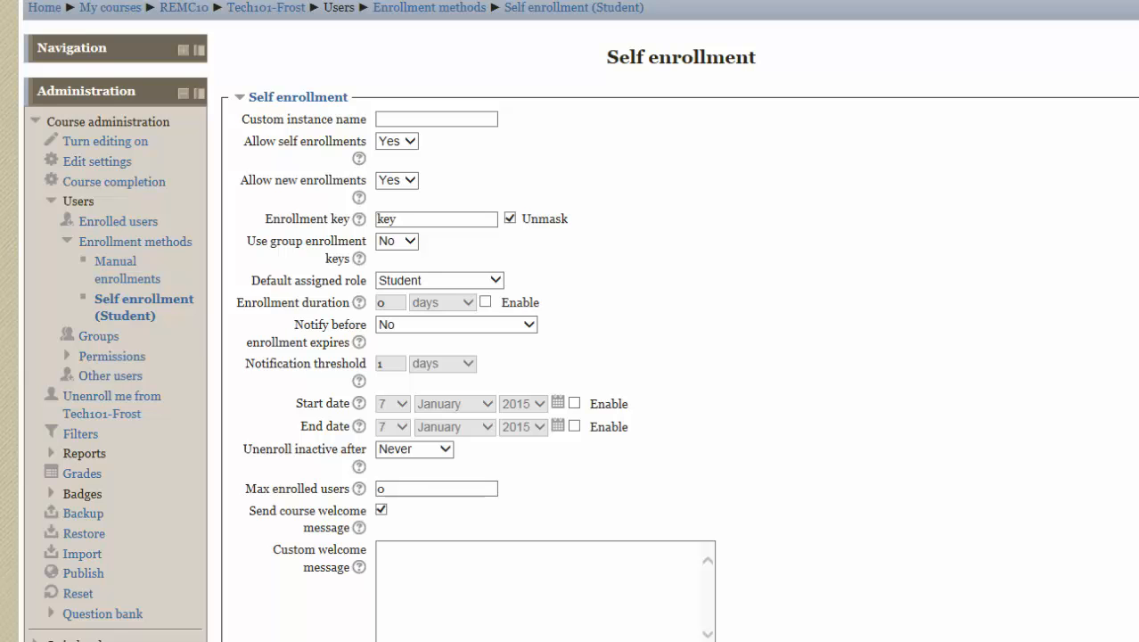
# - Review the remaining self enrollment settings, including the welcome message options, and save the changes
pyautogui.scroll(-2, 579, 357)
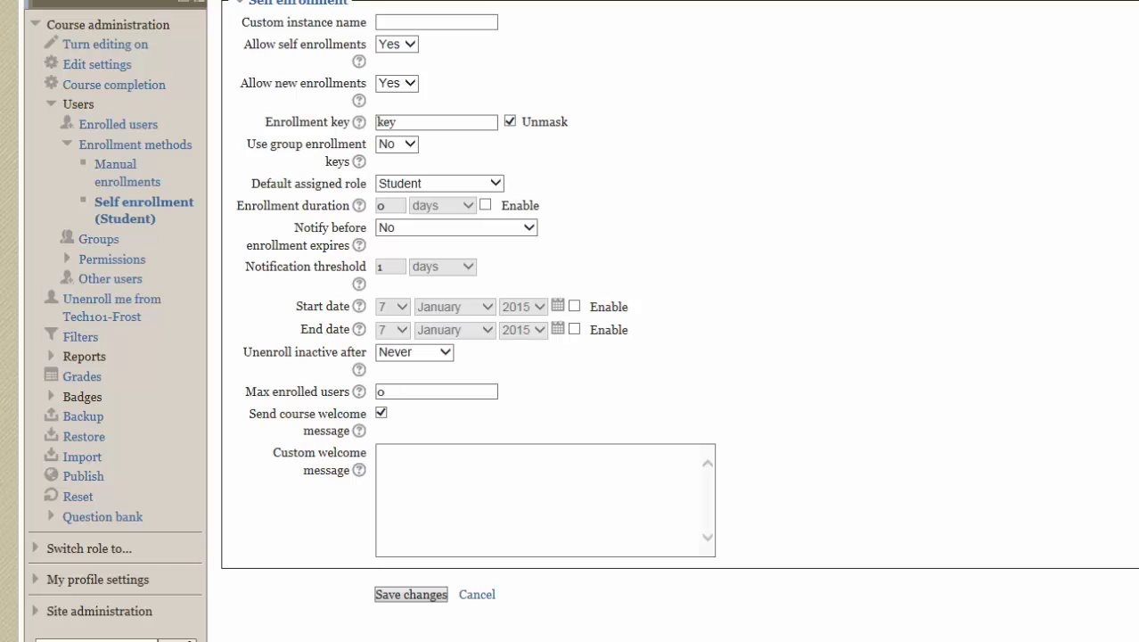
pyautogui.scroll(2, 579, 357)
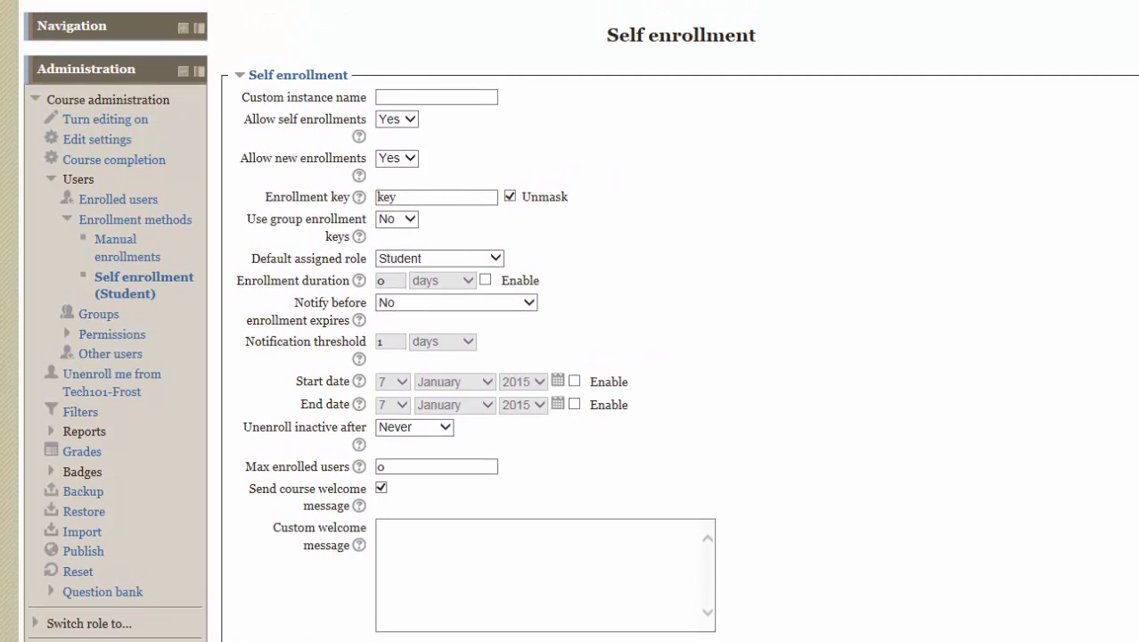
pyautogui.scroll(-1, 579, 357)
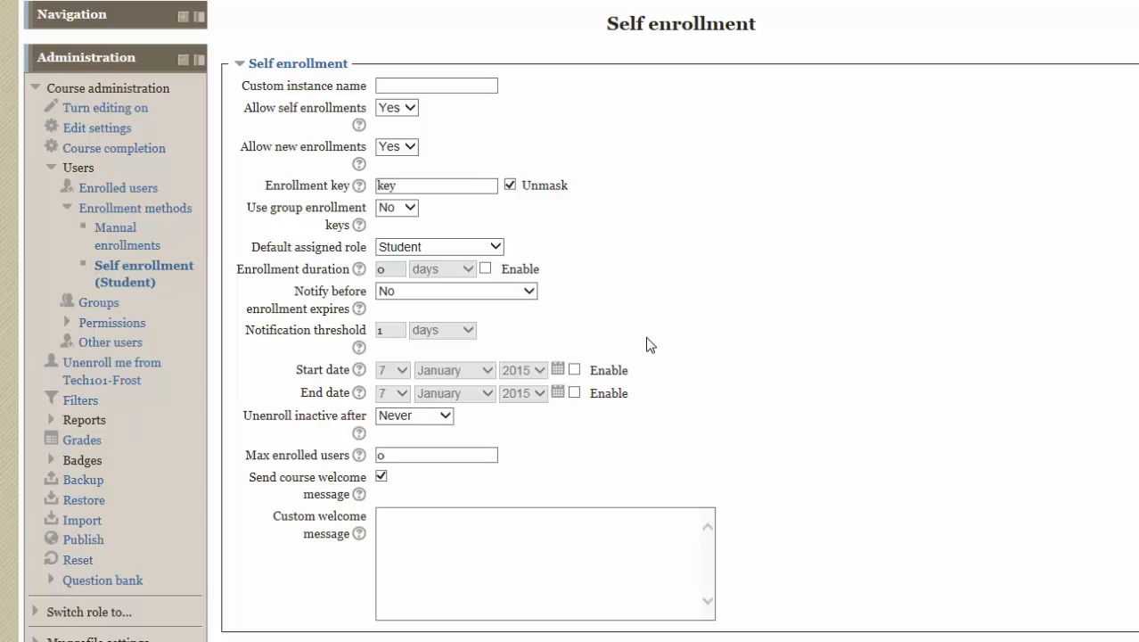
pyautogui.scroll(-3, 630, 422)
pyautogui.click(433, 458)
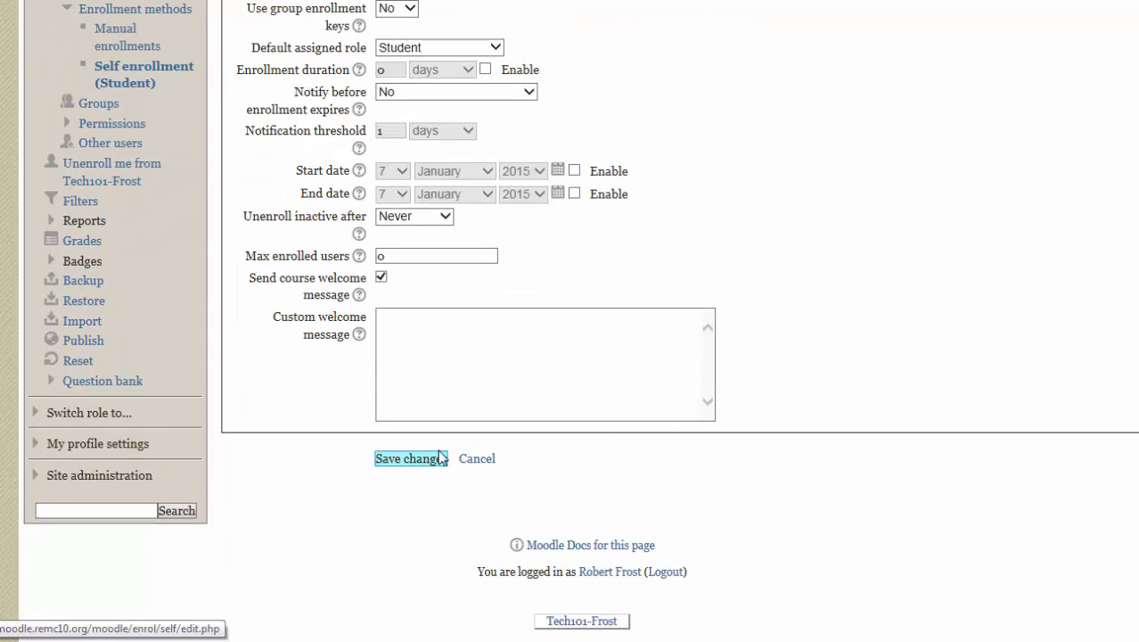